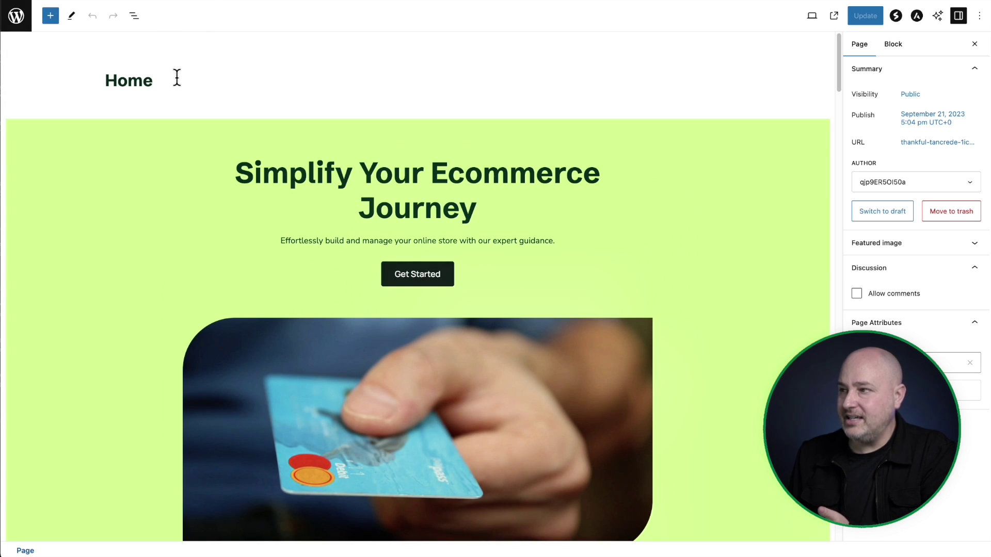
Exit the Home page editor through the WordPress logo to the admin Pages list.
left_click(23, 24)
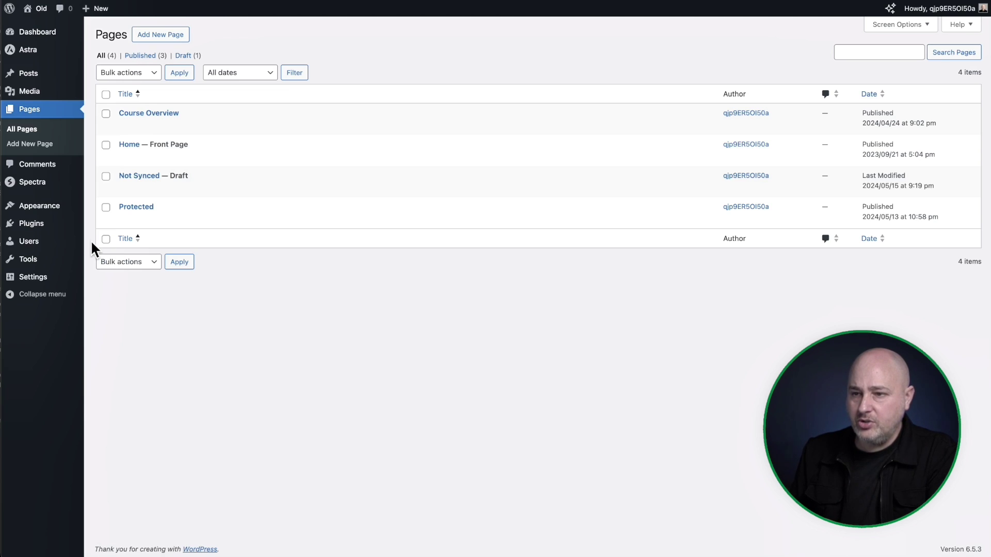
Search the plugin directory for 'spectra' to confirm the Spectra plugin is installed and active.
mouse_move(68, 229)
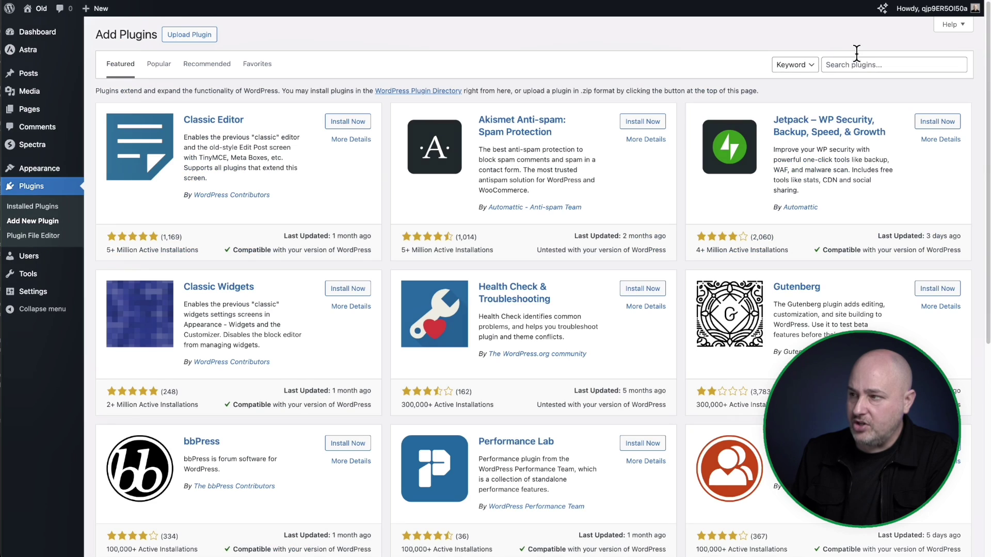
left_click(856, 65)
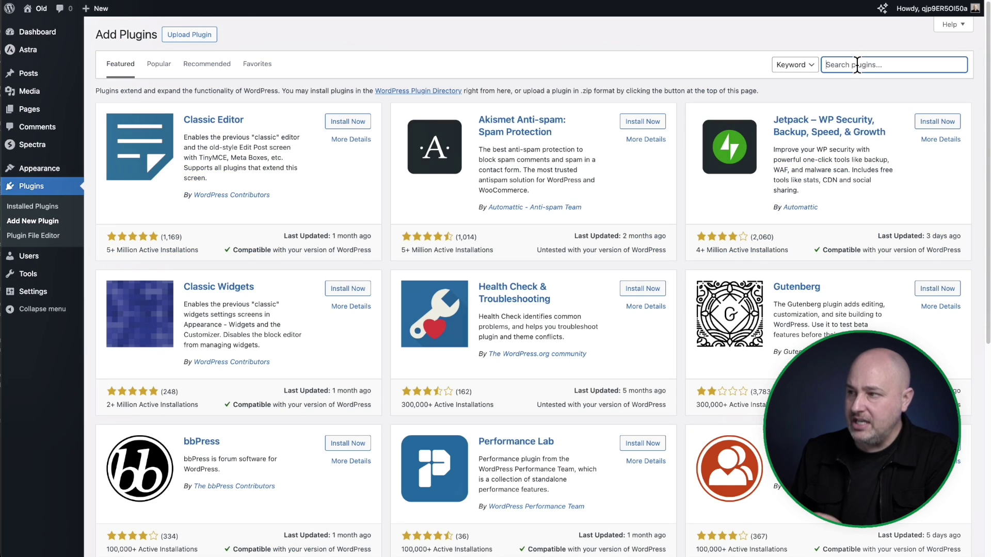
type("spectra")
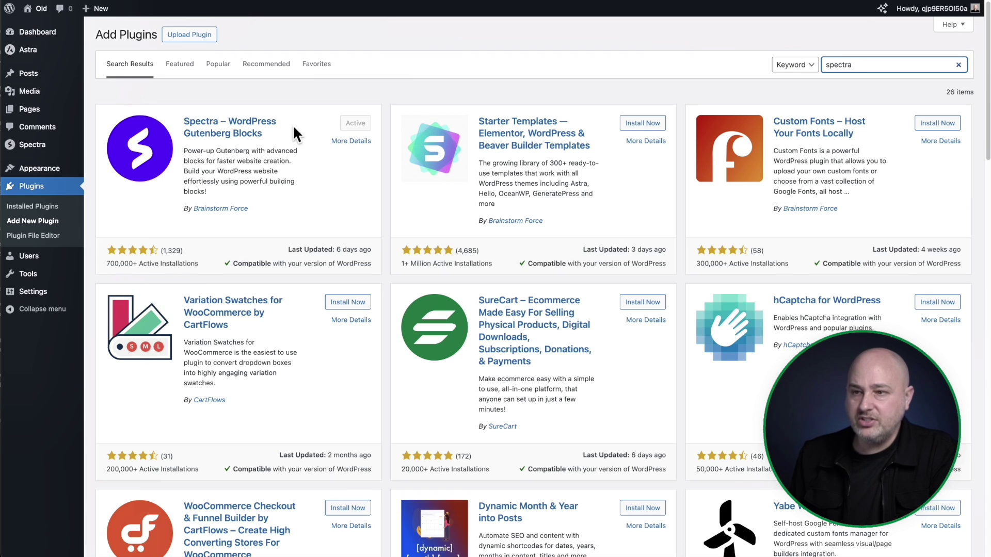
mouse_move(77, 152)
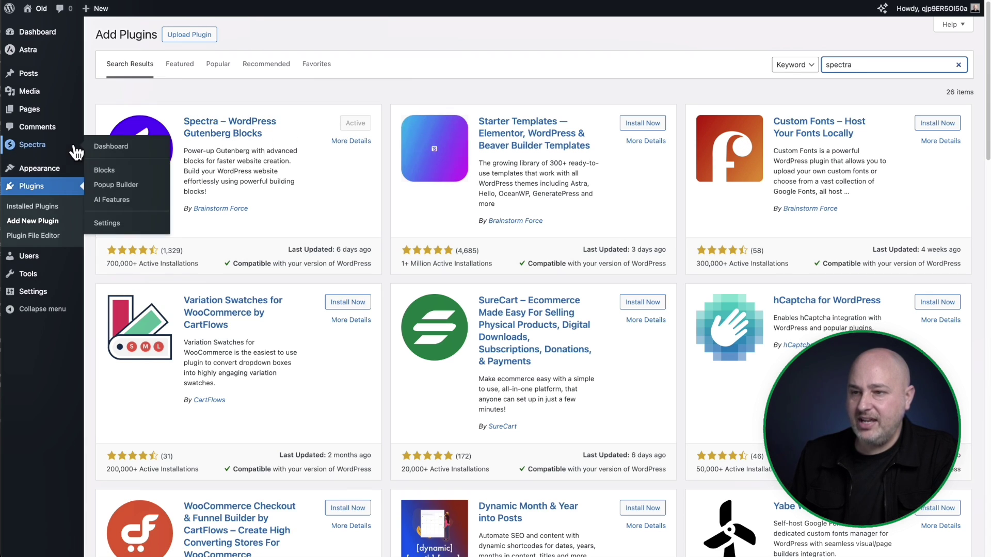
Enable the Quick Action Bar toggle under Spectra's Editor Enhancements settings.
left_click(123, 224)
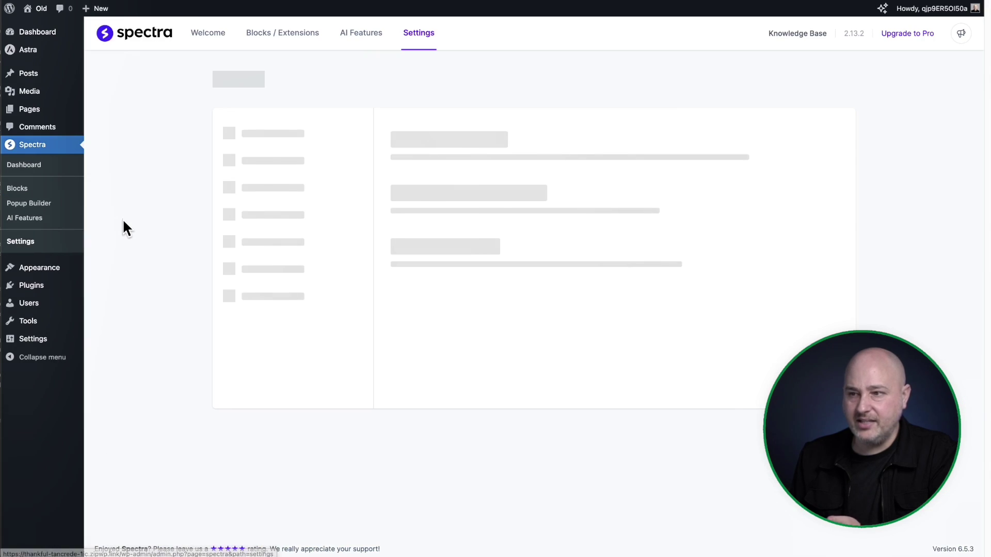
left_click(260, 193)
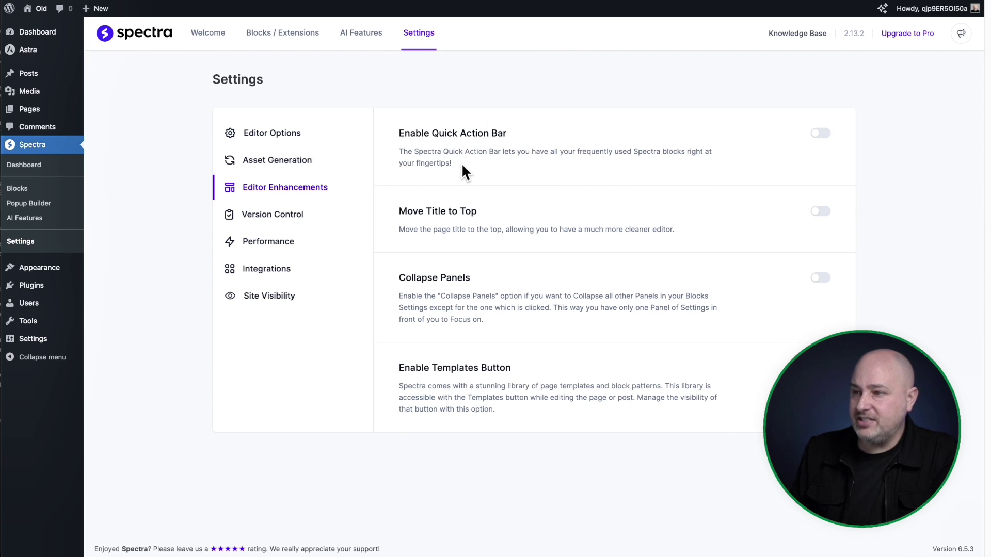
left_click(822, 136)
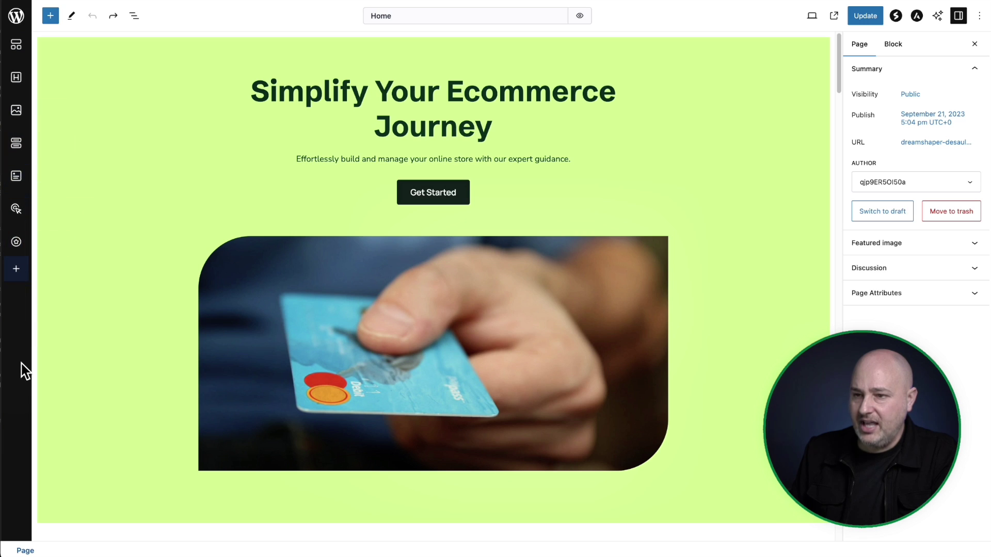
Add the Shortcode block to the left quick action bar and remove the Info Box icon from it.
left_click(15, 274)
scroll(154, 347, "down", 5)
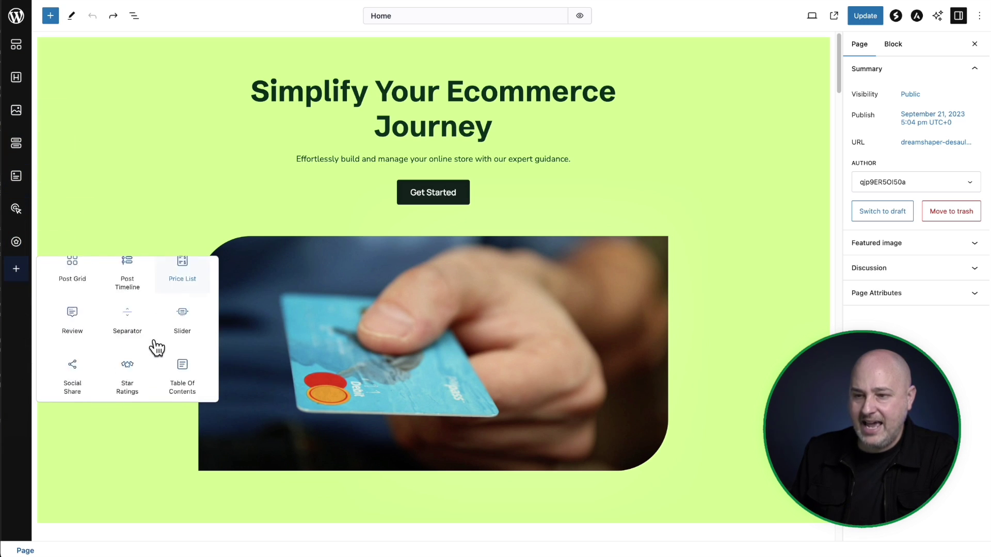
scroll(154, 346, "down", 5)
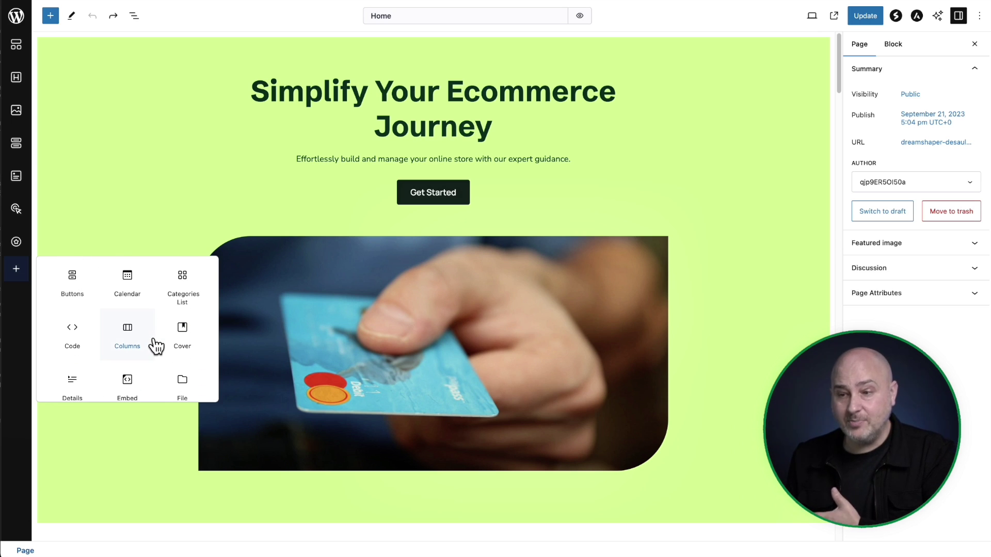
scroll(156, 346, "down", 4)
scroll(157, 345, "down", 4)
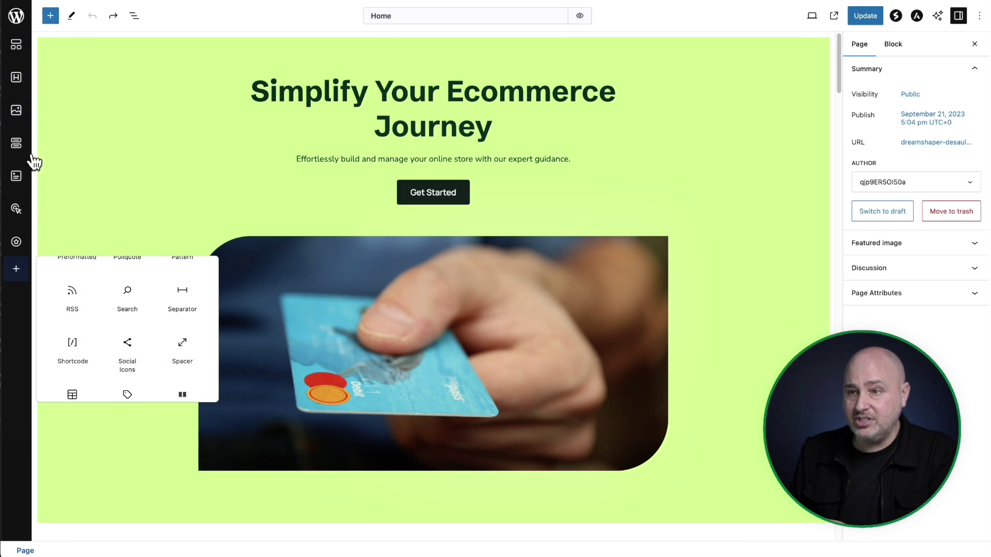
scroll(129, 305, "down", 4)
scroll(128, 353, "down", 5)
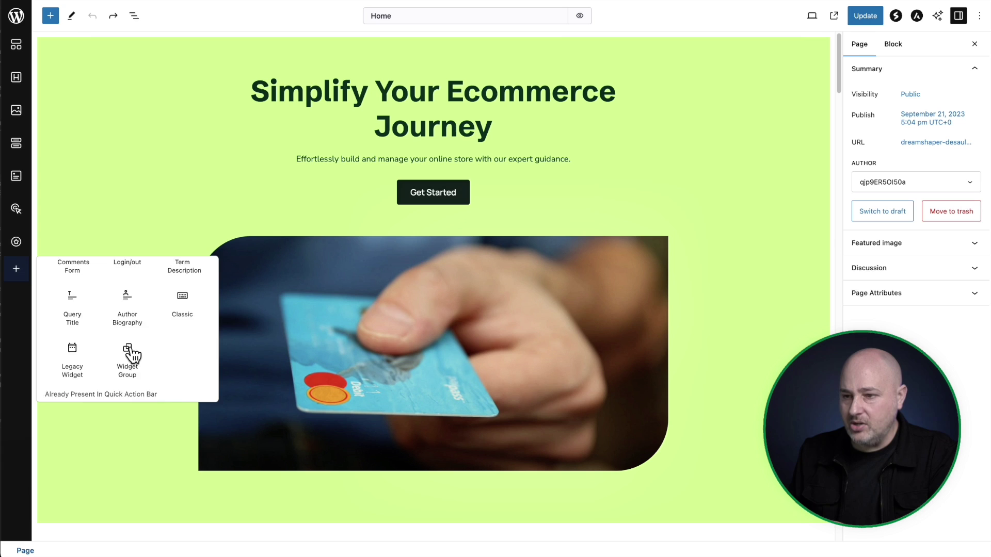
scroll(102, 372, "up", 5)
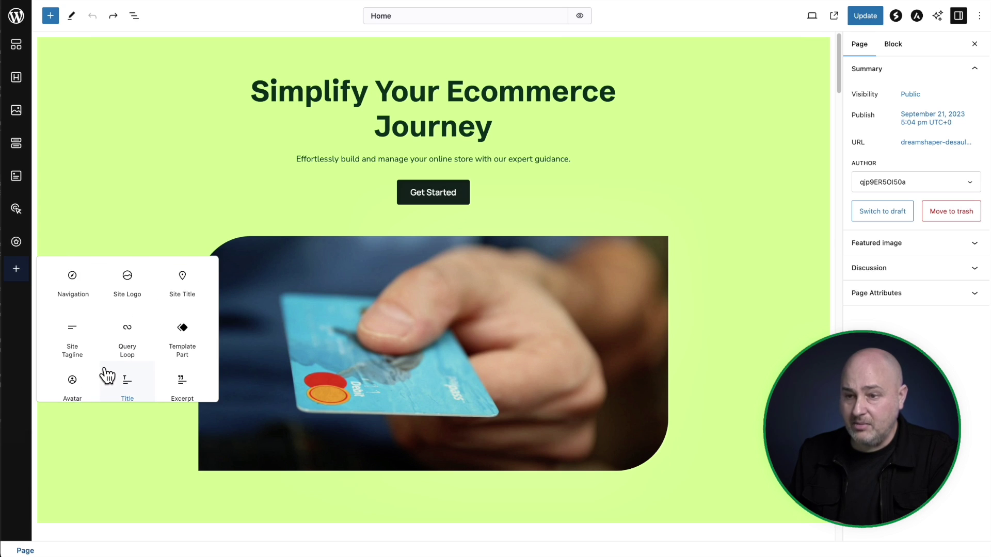
scroll(129, 370, "up", 3)
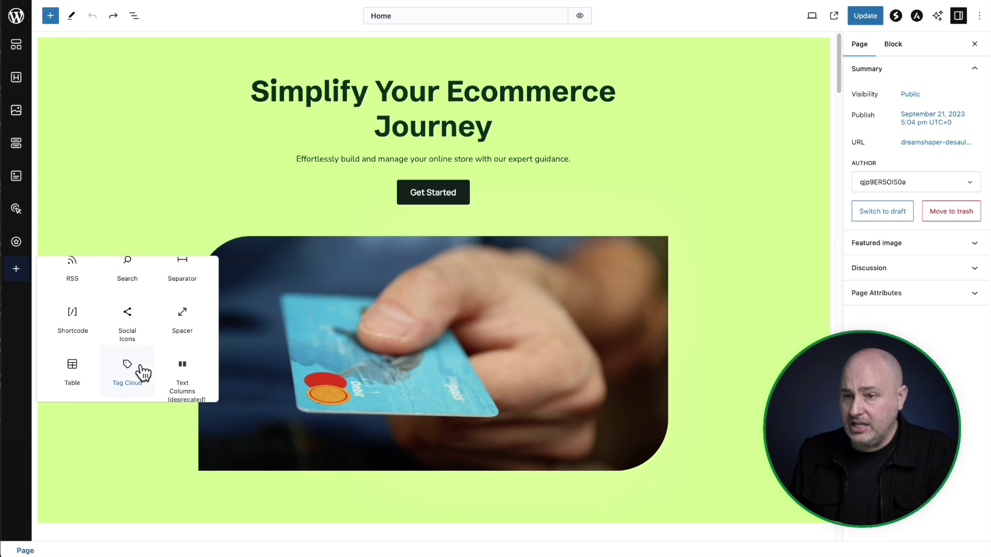
left_click(71, 325)
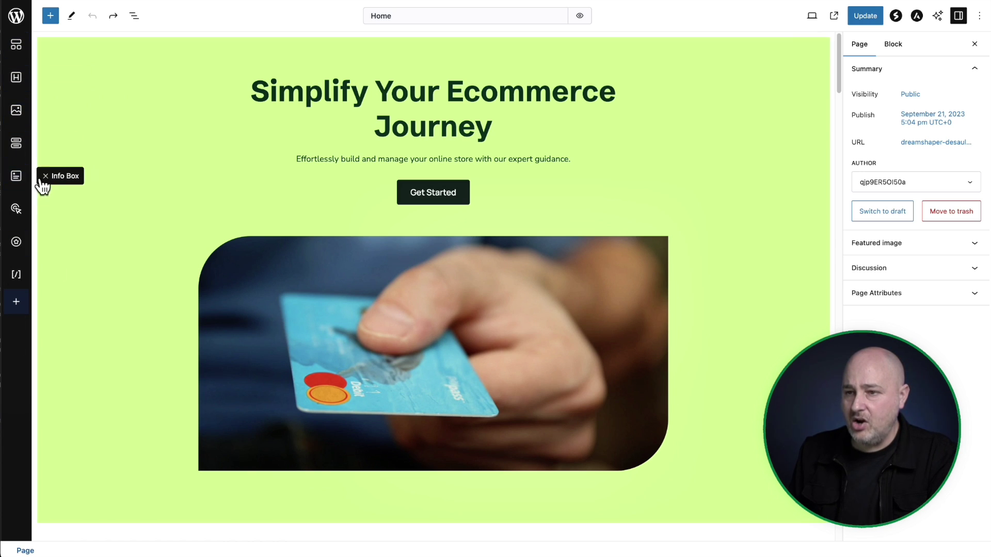
left_click(46, 176)
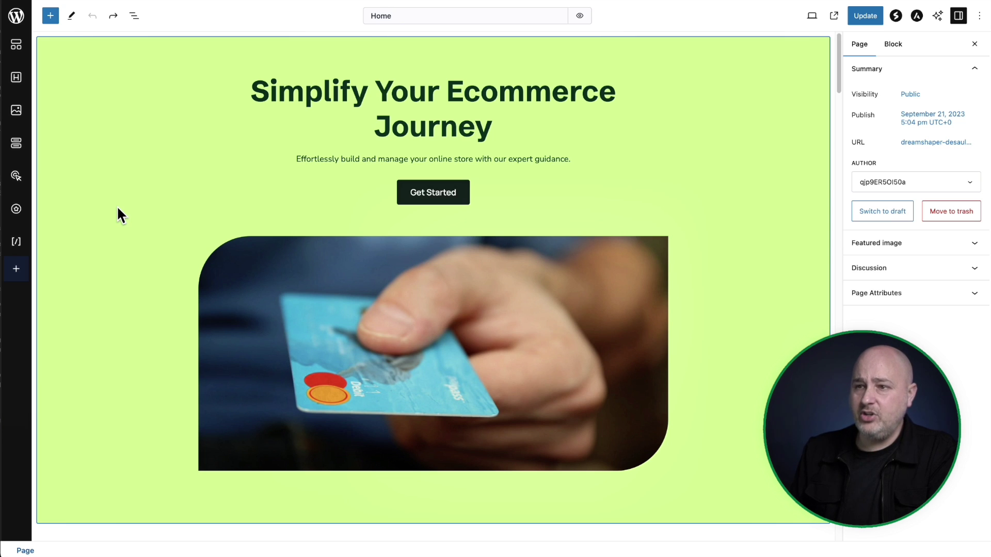
Browse the block inserter, then close it and drag the Call To Action block away without inserting it.
left_click(50, 19)
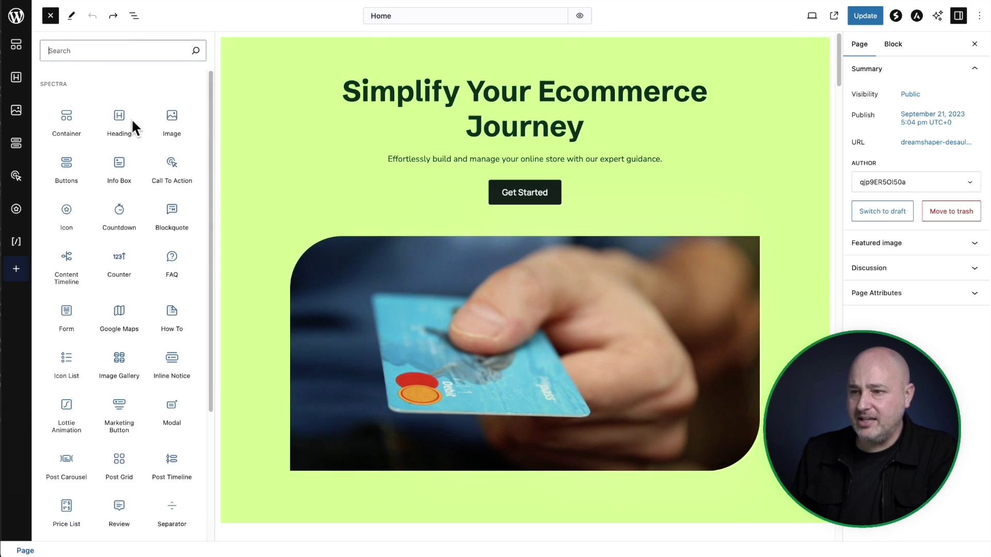
scroll(132, 154, "down", 10)
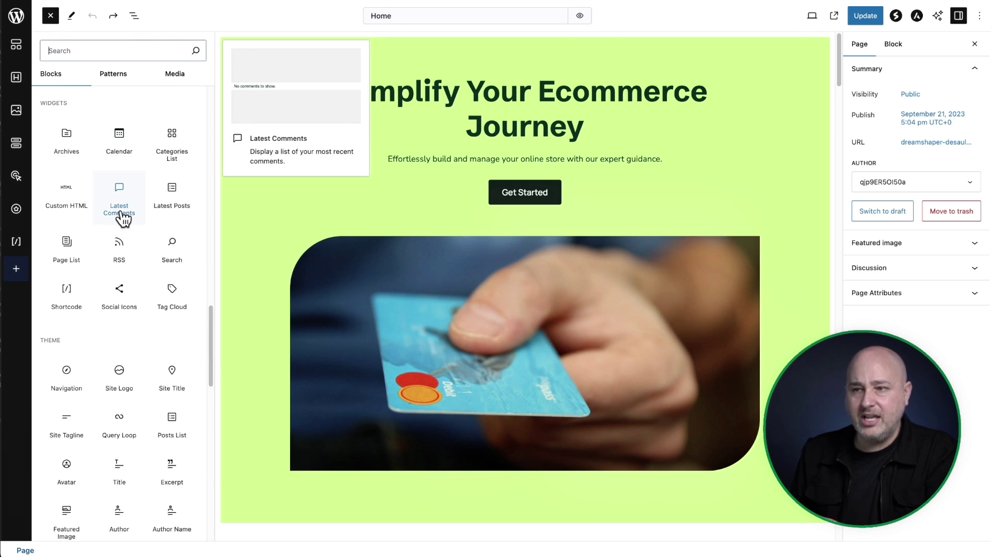
scroll(122, 217, "up", 10)
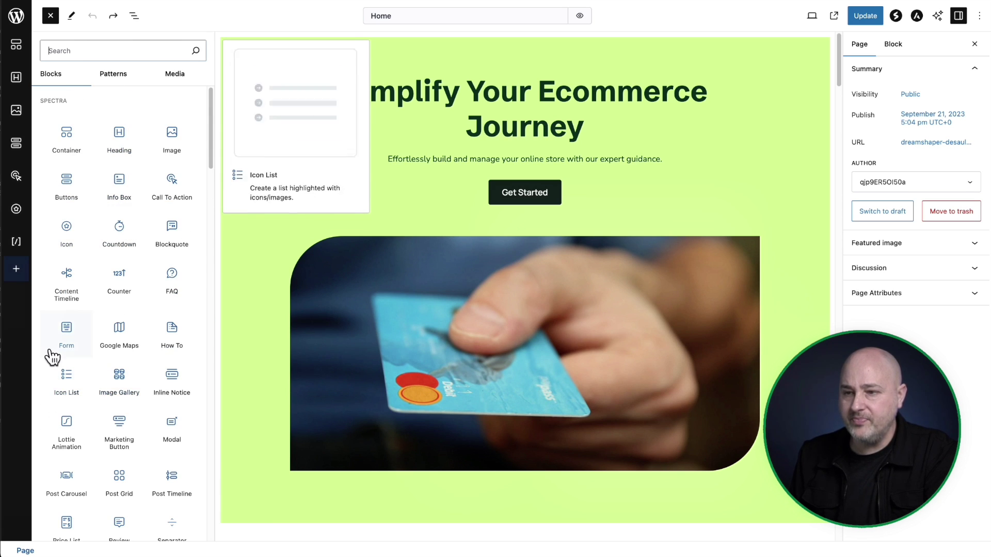
key("Escape")
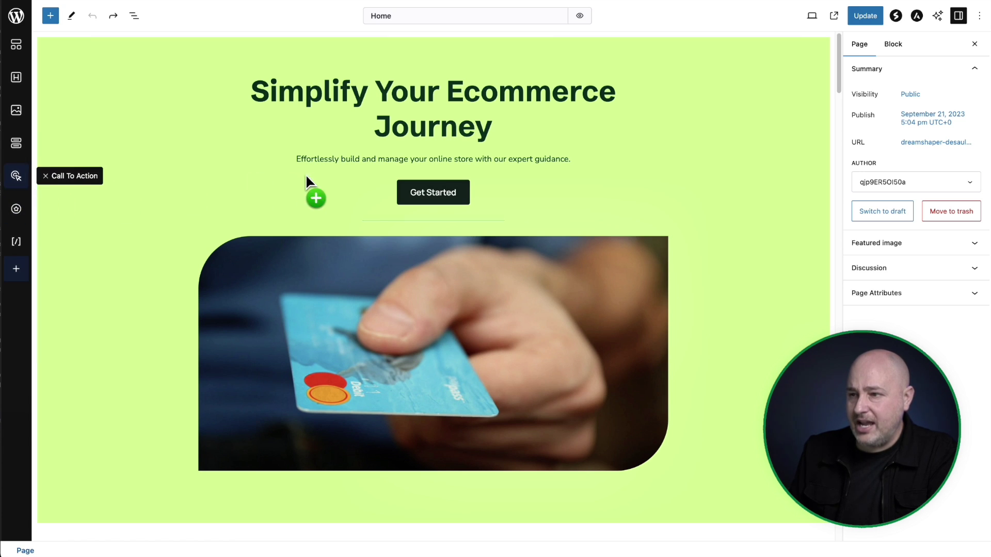
left_click_drag(306, 175, 19, 178)
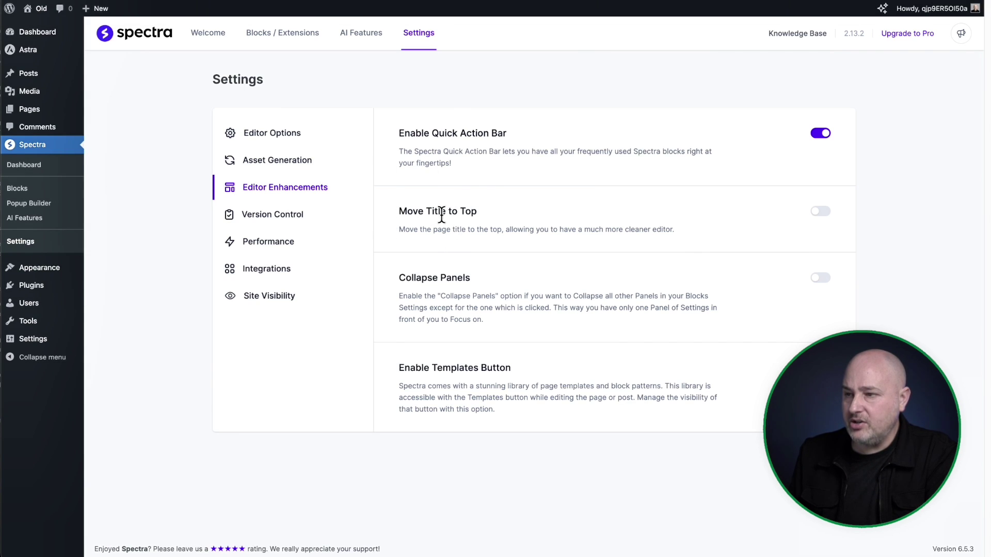
Switch on the Move Title to Top toggle in Spectra's Editor Enhancements.
left_click(822, 213)
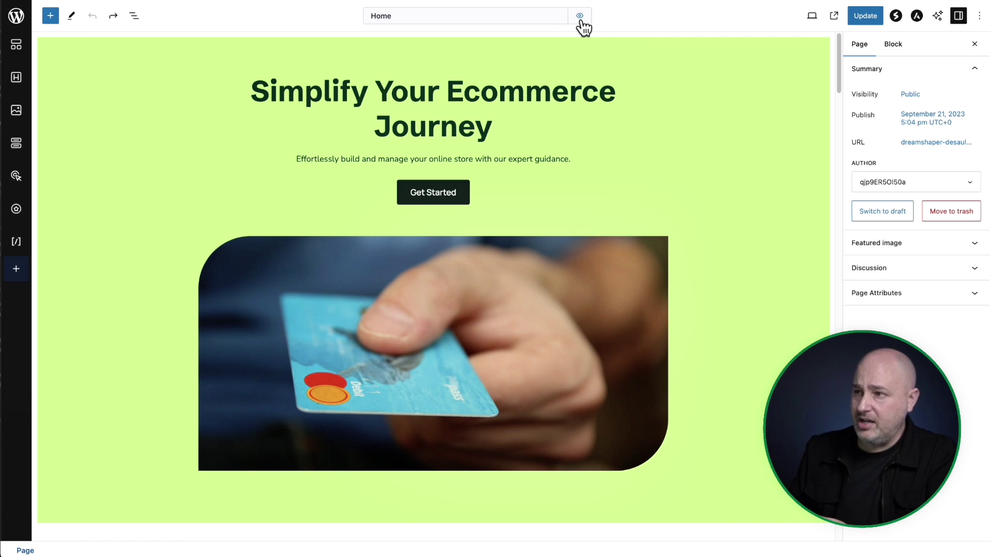
Hide the Home title using the eye icon in the top bar and save with Ctrl+S.
left_click(580, 19)
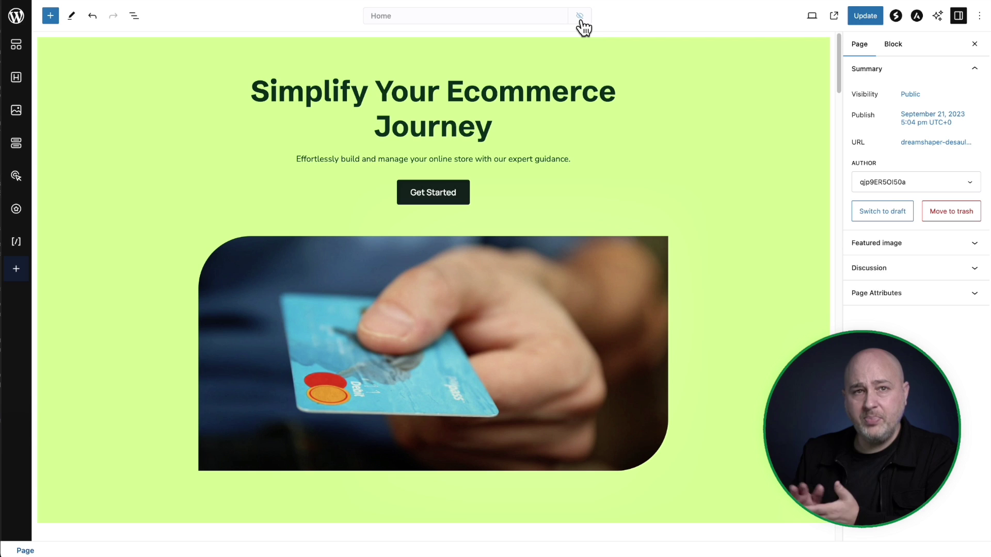
key("ctrl+s")
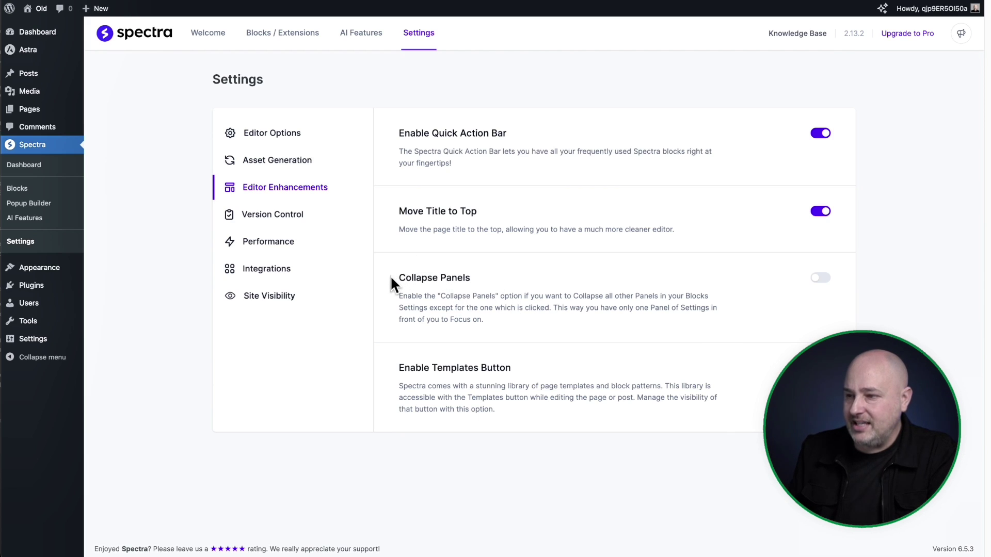
Turn on Collapse Panels, then test it by expanding Background and Color on the green Container block.
left_click_drag(391, 280, 507, 284)
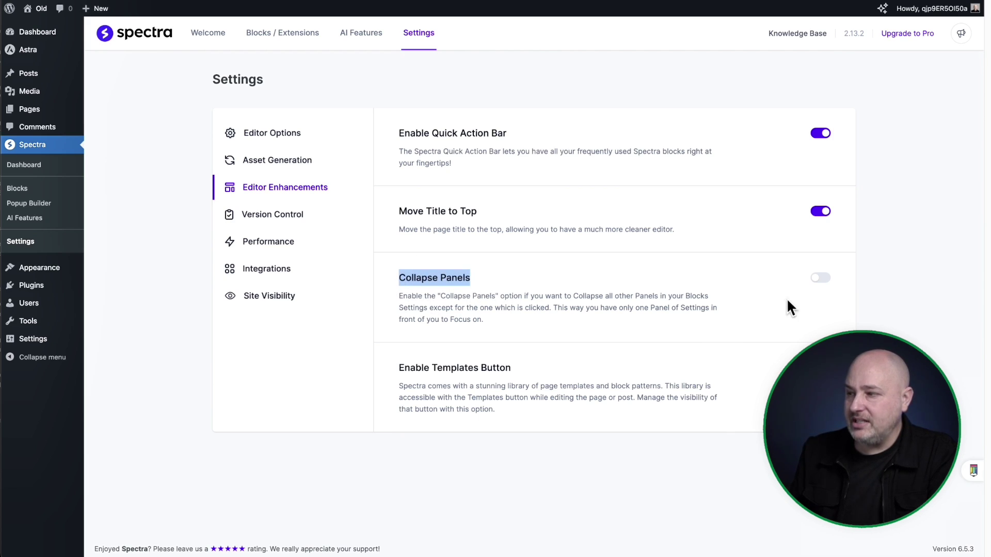
left_click(819, 282)
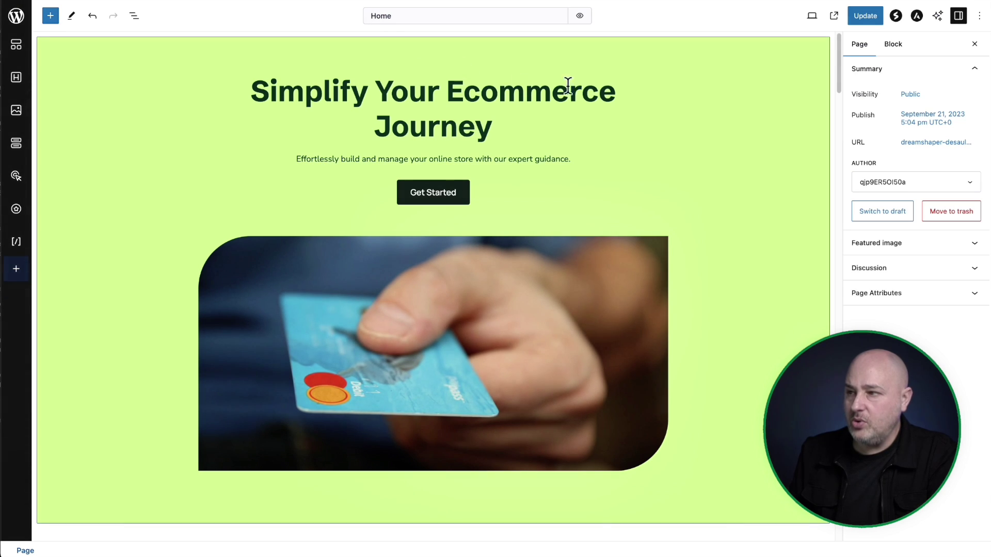
left_click(782, 227)
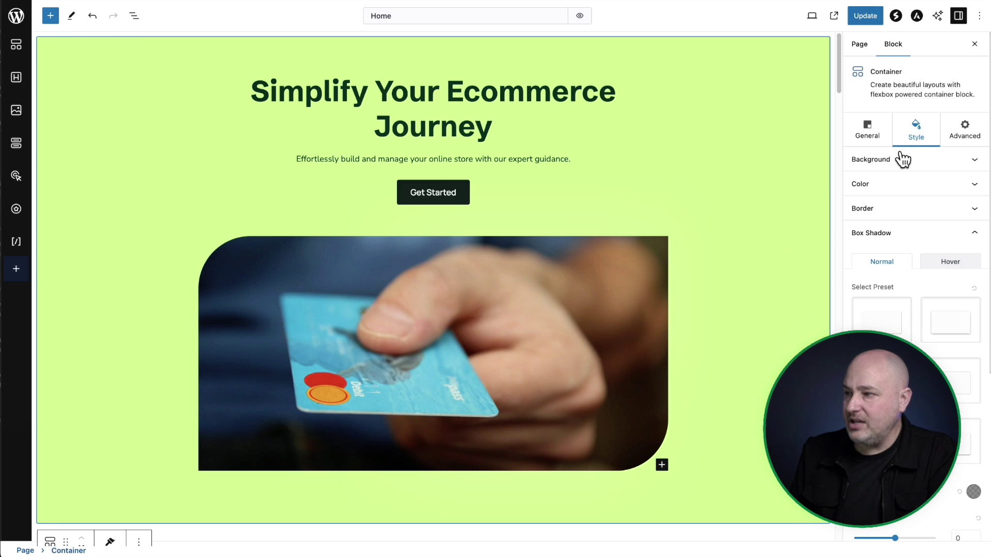
left_click(904, 238)
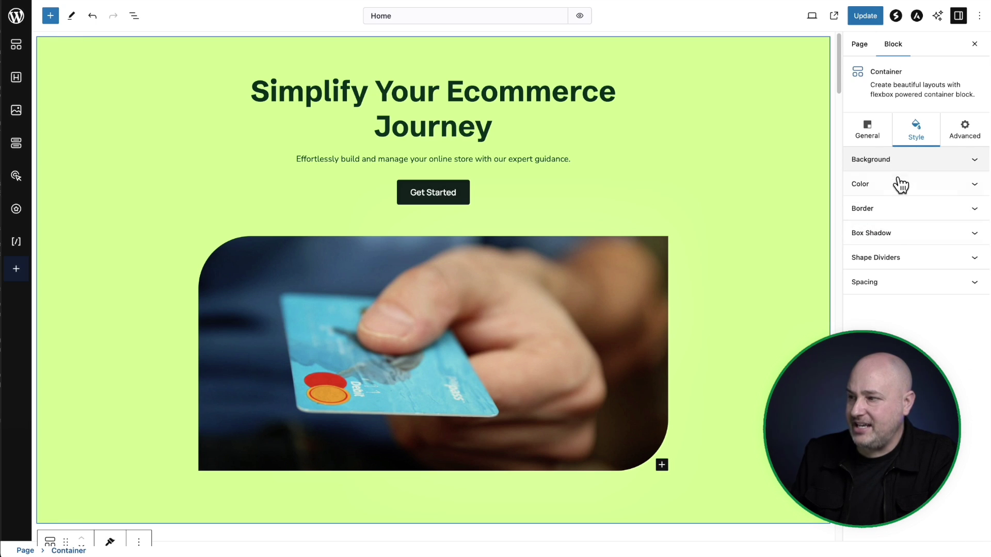
left_click(917, 163)
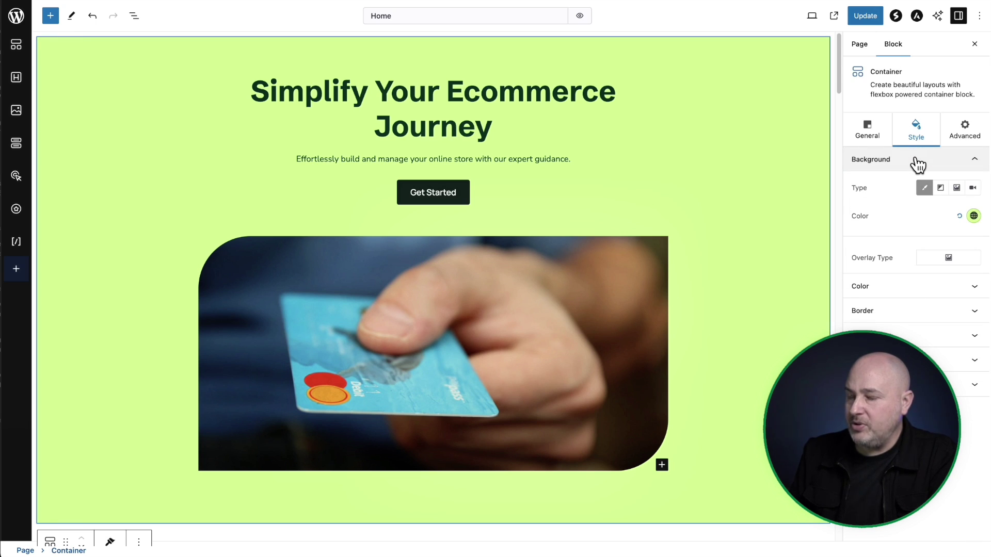
left_click(906, 285)
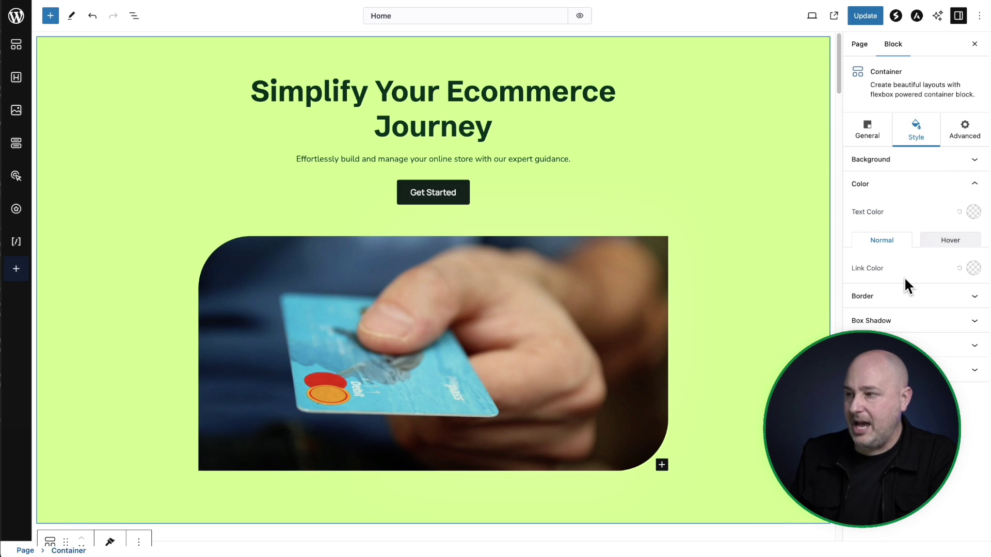
left_click(897, 169)
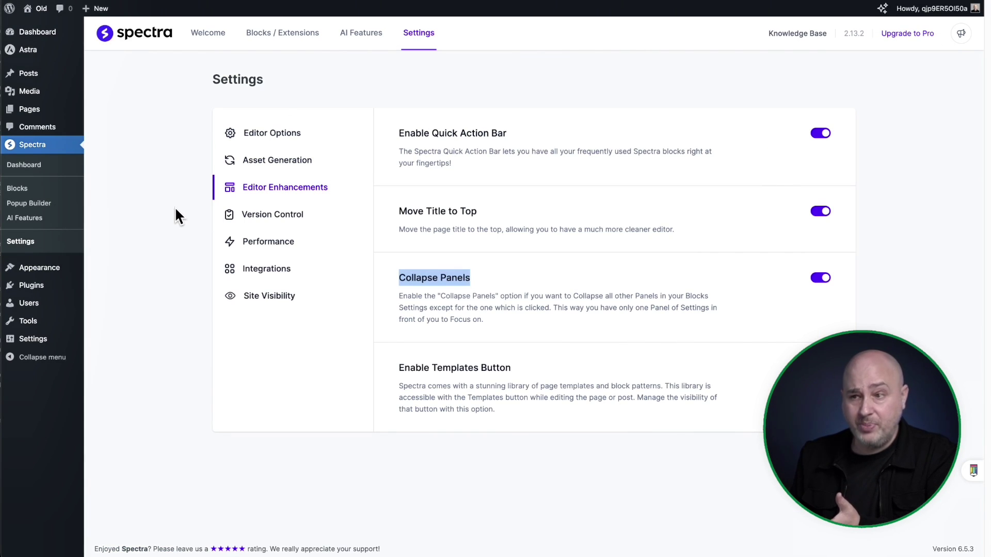
Switch to the Editor Options tab and scroll down to the Automatic Block Recovery heading.
left_click(570, 282)
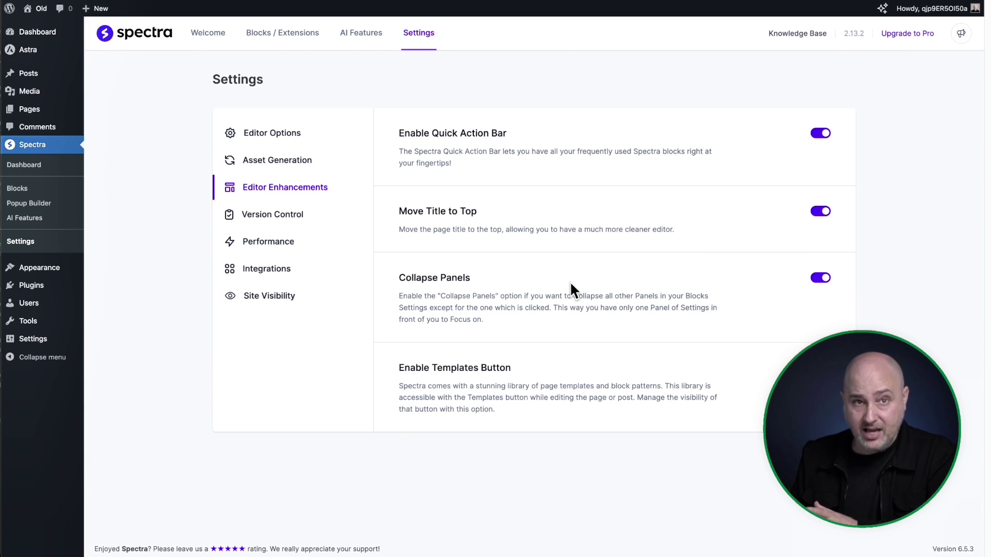
left_click(253, 133)
scroll(467, 240, "down", 4)
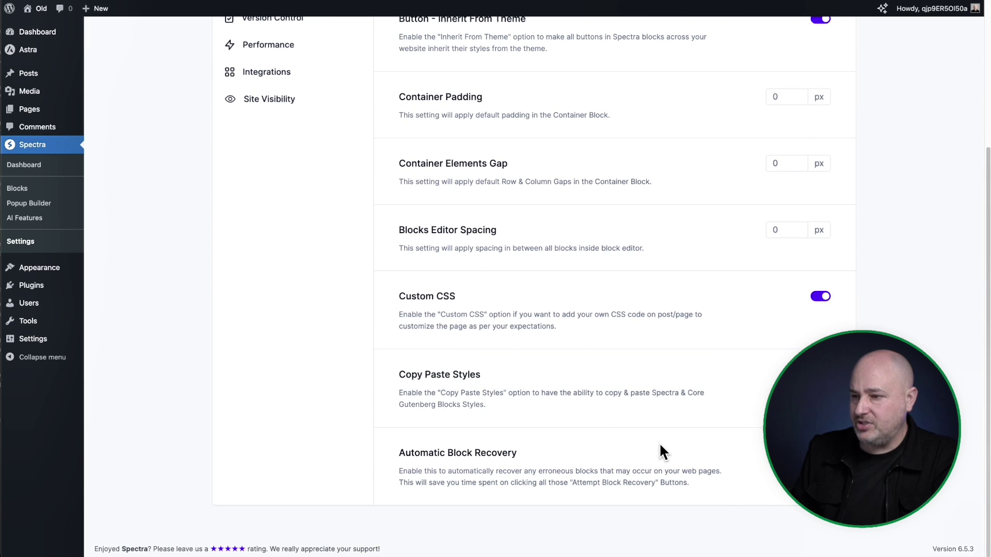
scroll(594, 405, "up", 4)
scroll(571, 324, "down", 4)
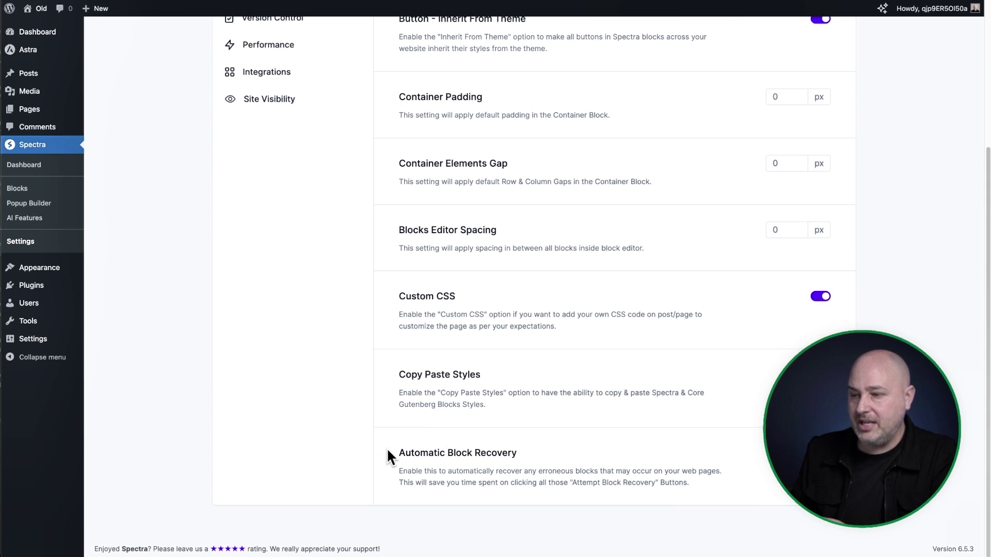
left_click_drag(388, 450, 541, 456)
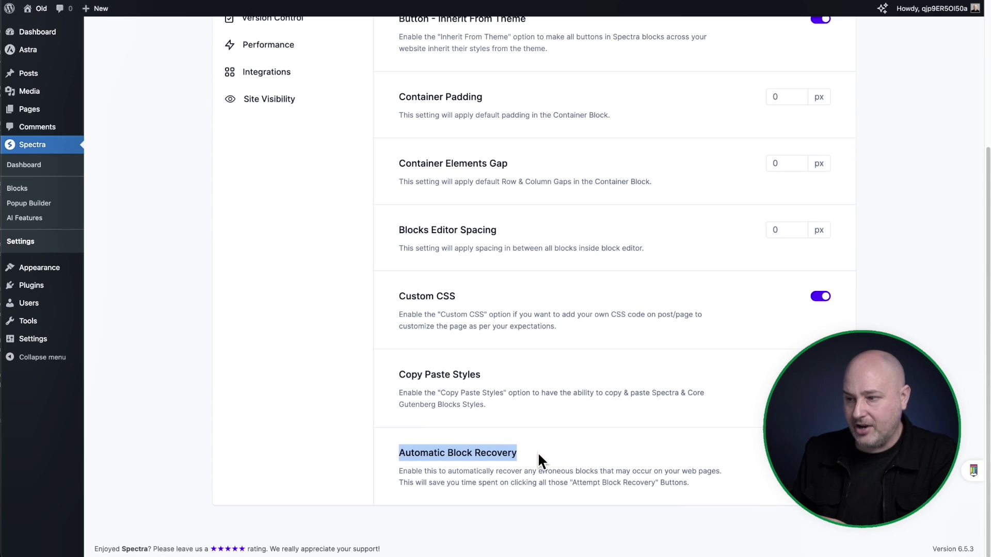
left_click(538, 455)
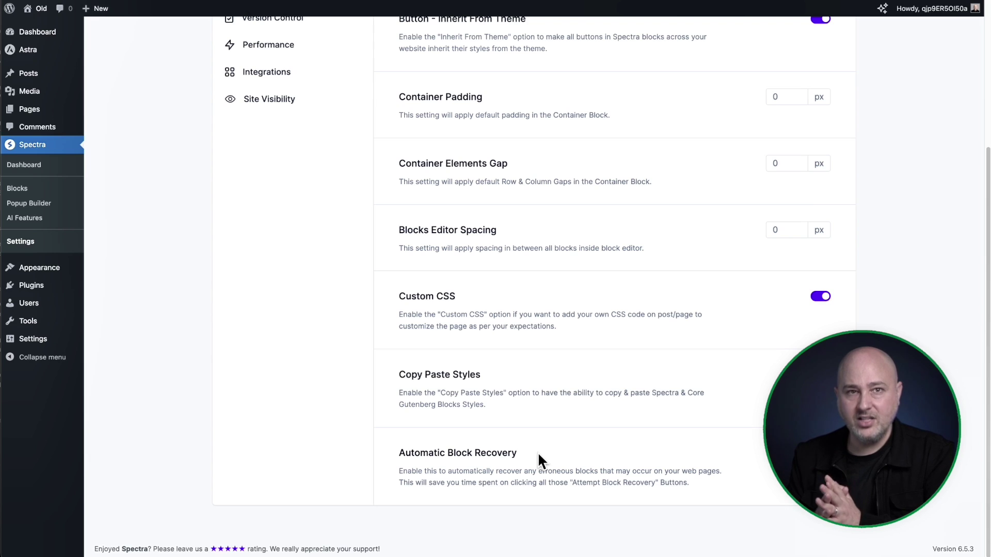